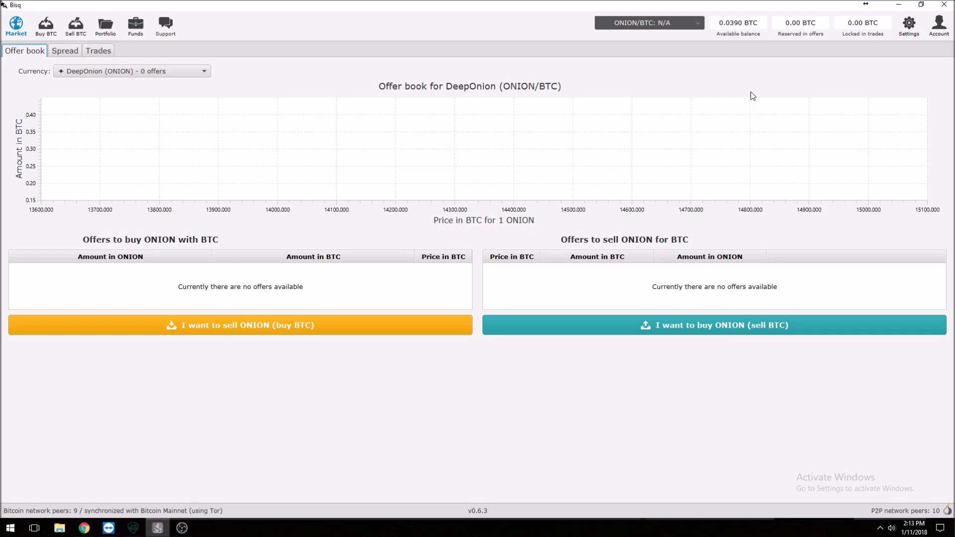
Open the national currency account setup and view the form for the Cash Deposit payment method
{"action": "left_click", "coordinate": [938, 27]}
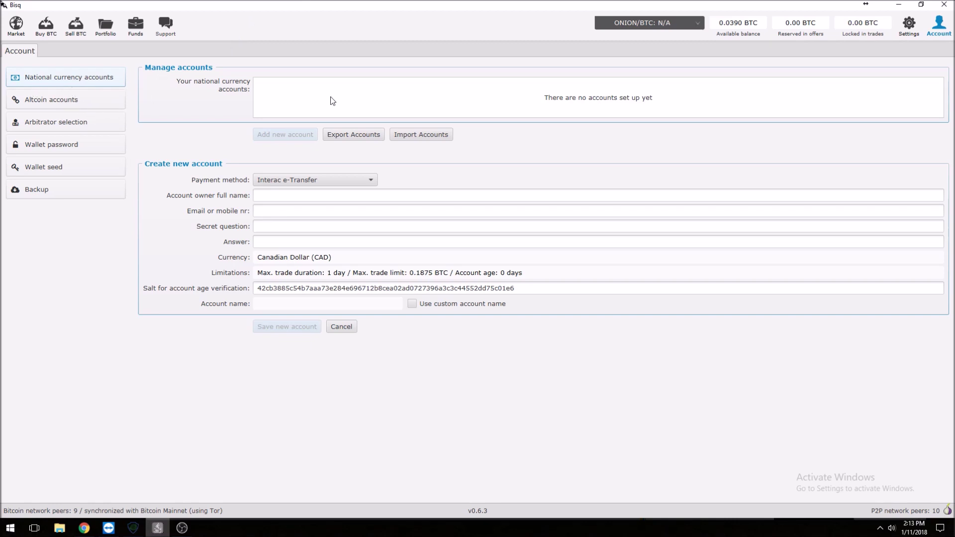
{"action": "left_click", "coordinate": [279, 180]}
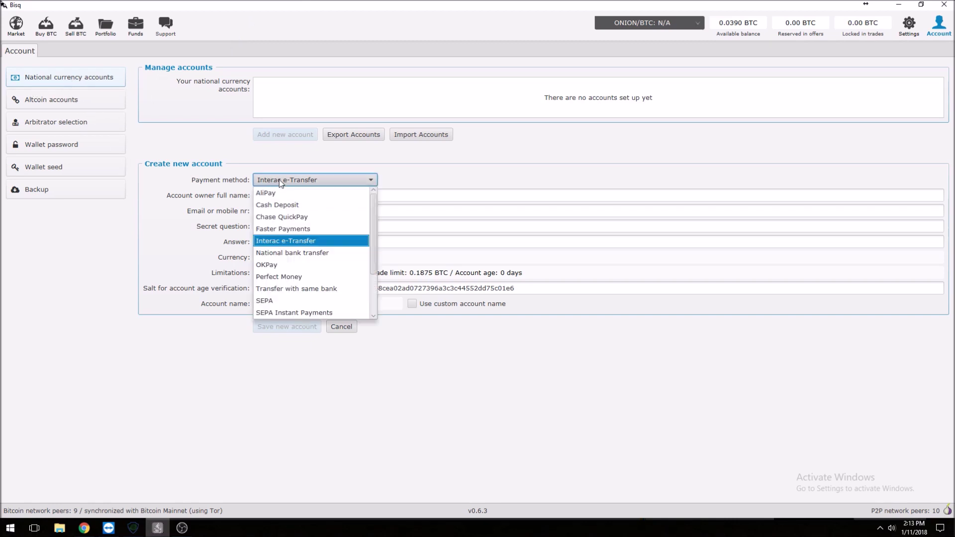
{"action": "left_click", "coordinate": [293, 204]}
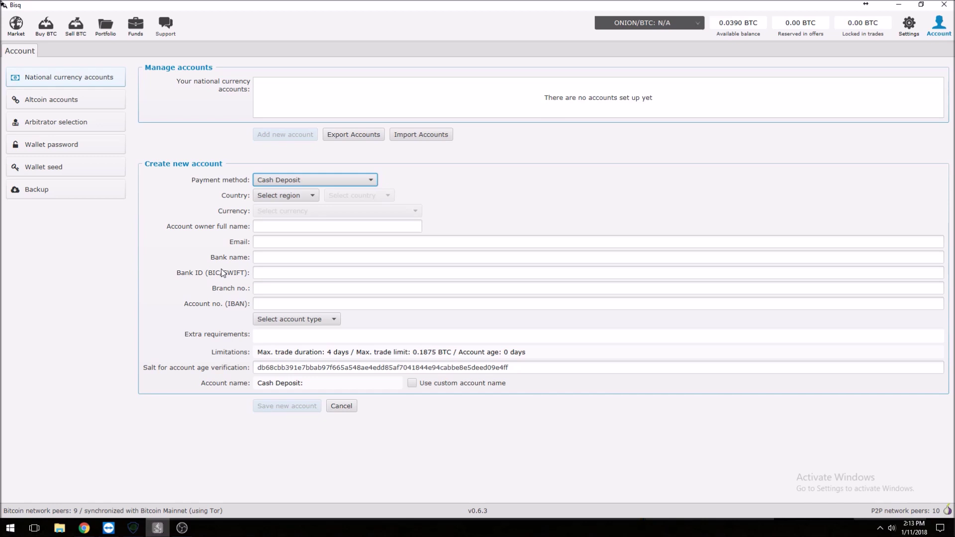
Examine the altcoin account form, including the list of selectable altcoins and the altcoin address field
{"action": "left_click", "coordinate": [70, 106]}
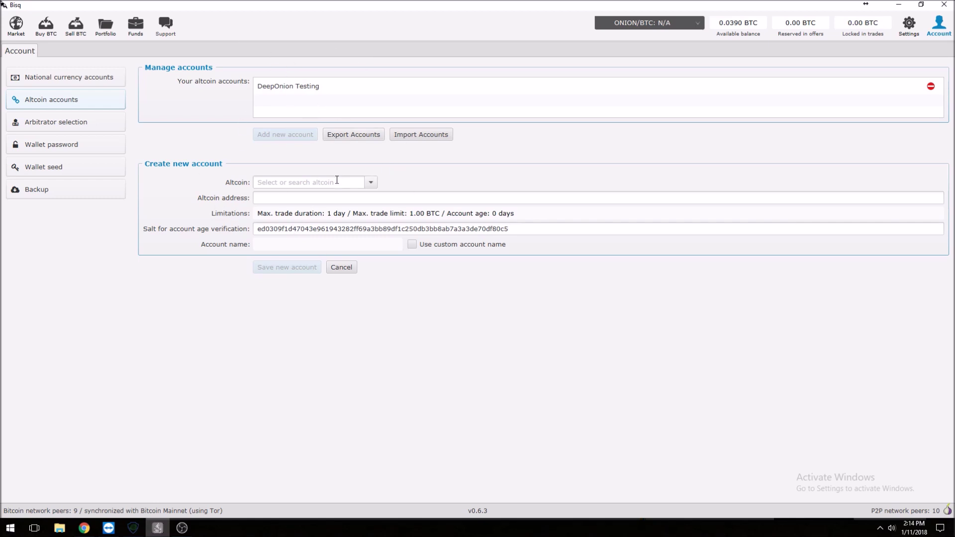
{"action": "left_click", "coordinate": [370, 183]}
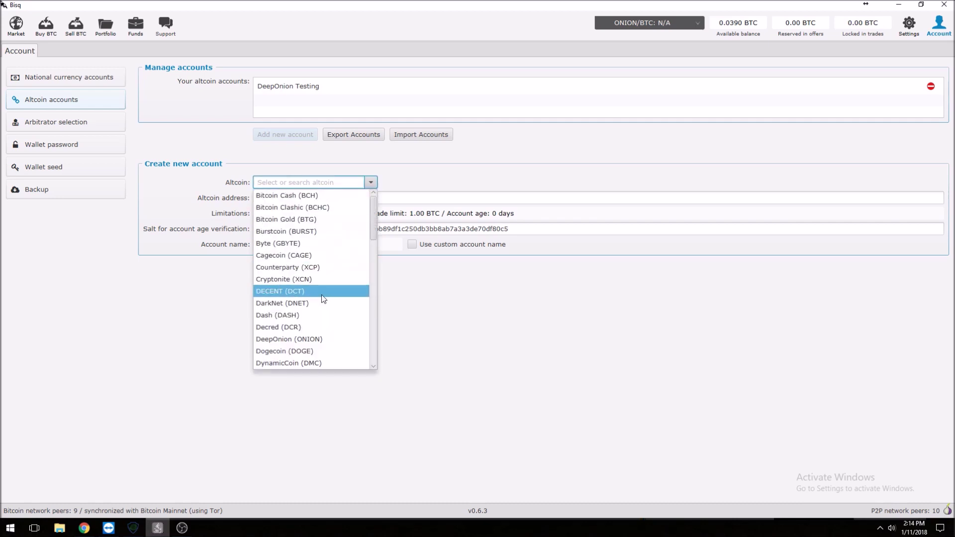
{"action": "left_click", "coordinate": [475, 336]}
{"action": "left_click", "coordinate": [325, 199]}
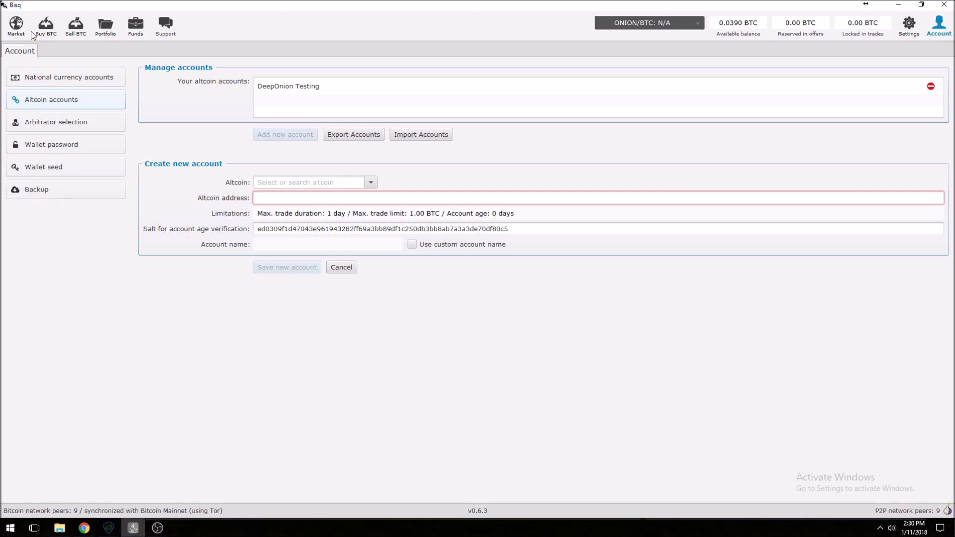
Go from the DeepOnion market to the offers for buying ONION and close the leftover offer draft
{"action": "left_click", "coordinate": [16, 25]}
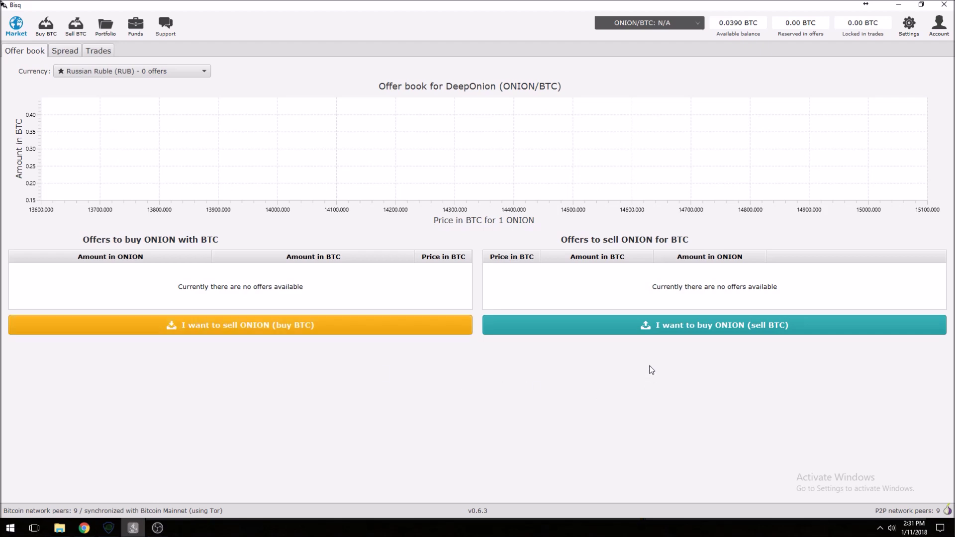
{"action": "left_click", "coordinate": [716, 328]}
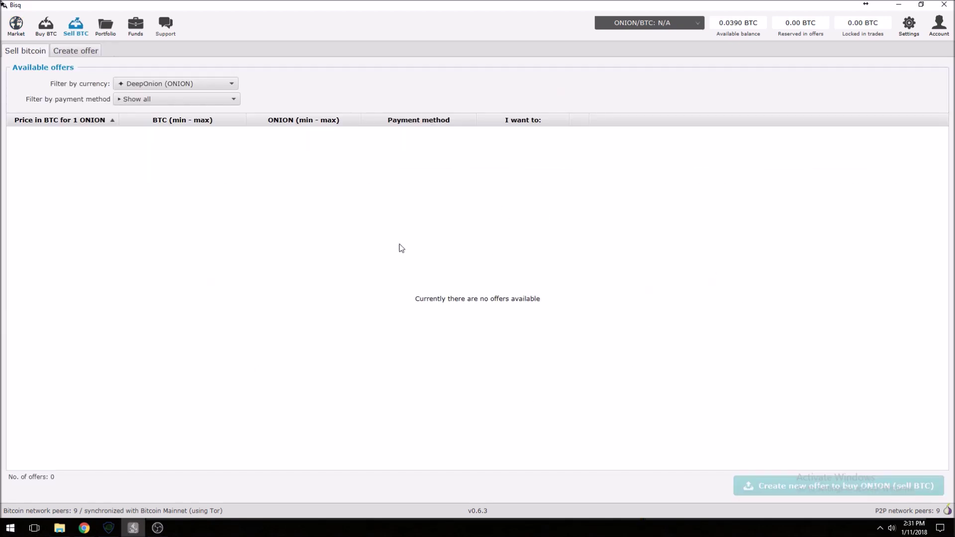
{"action": "left_click", "coordinate": [78, 52]}
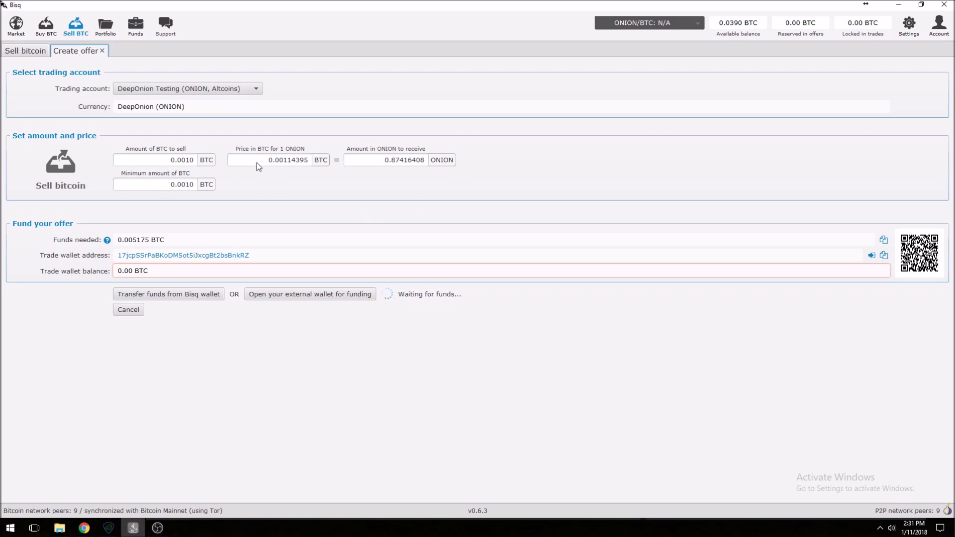
{"action": "left_click", "coordinate": [102, 51]}
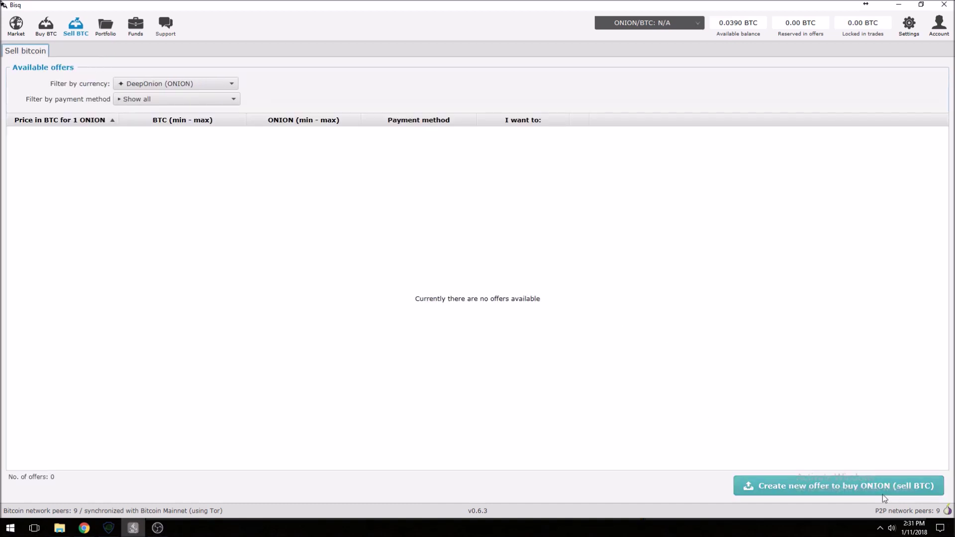
Start a new offer to buy ONION and set the amount of BTC to sell to 0.001
{"action": "left_click", "coordinate": [784, 484]}
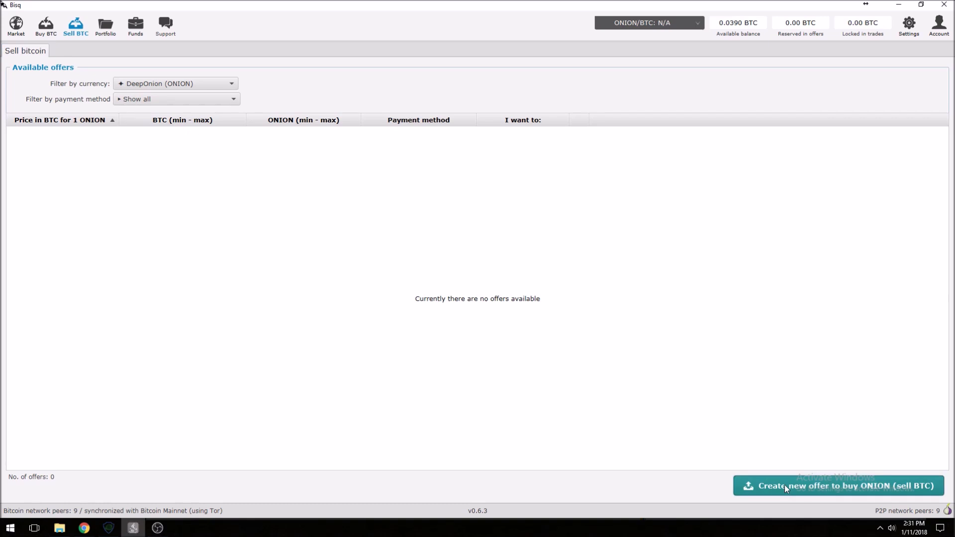
{"action": "left_click", "coordinate": [183, 160]}
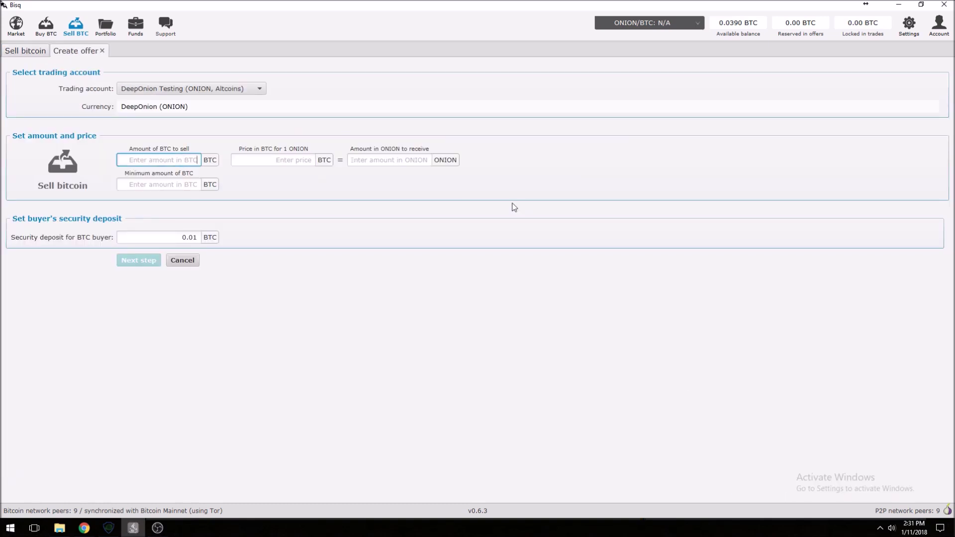
{"action": "type", "text": "0.001"}
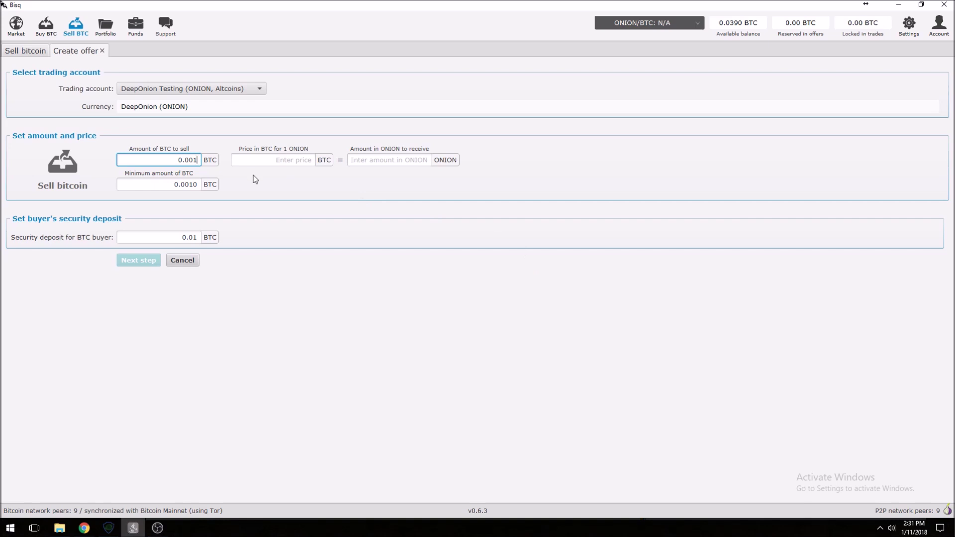
{"action": "left_click", "coordinate": [278, 161]}
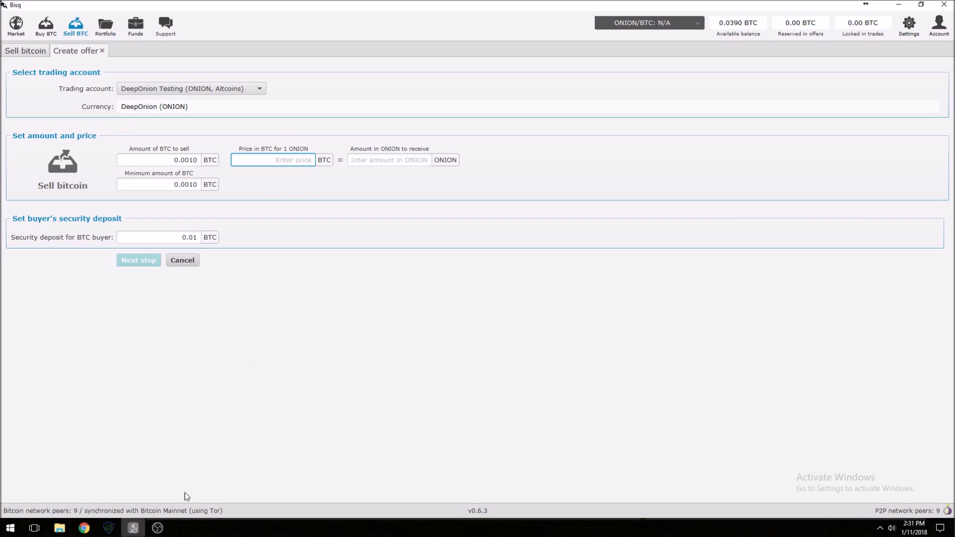
Switch to Chrome and copy DeepOnion's current BTC price, 0.00125902, from its CoinMarketCap page
{"action": "left_click", "coordinate": [84, 528]}
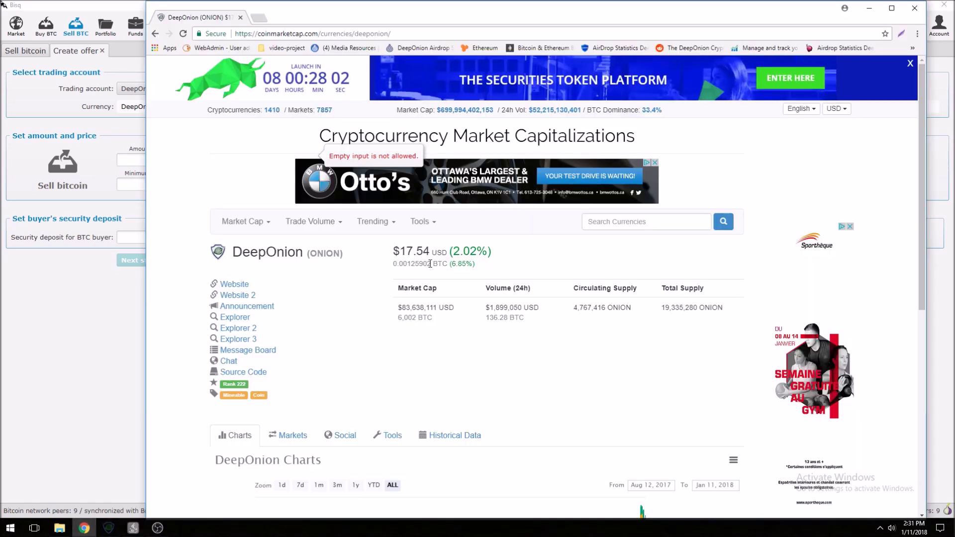
{"action": "left_click_drag", "start_coordinate": [431, 264], "coordinate": [393, 264]}
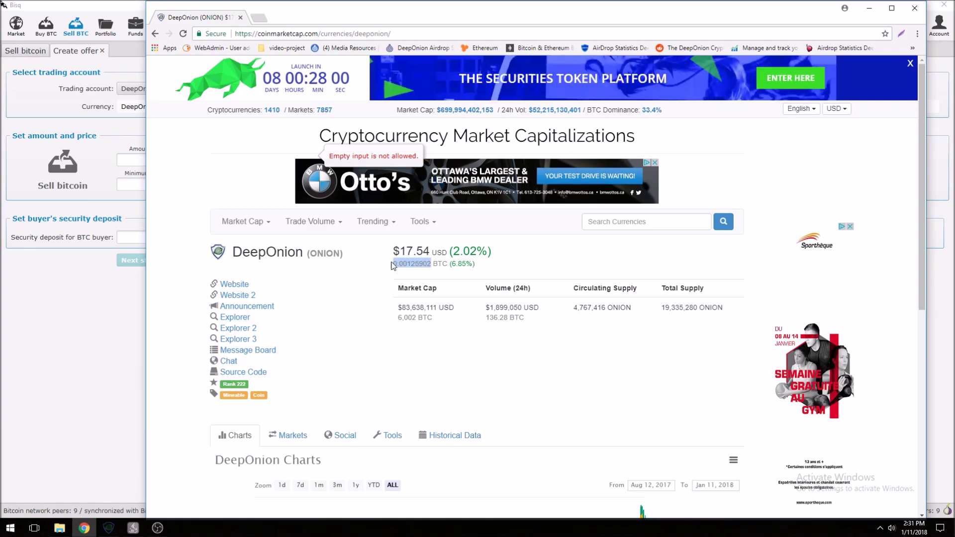
{"action": "right_click", "coordinate": [422, 263]}
{"action": "left_click", "coordinate": [436, 275]}
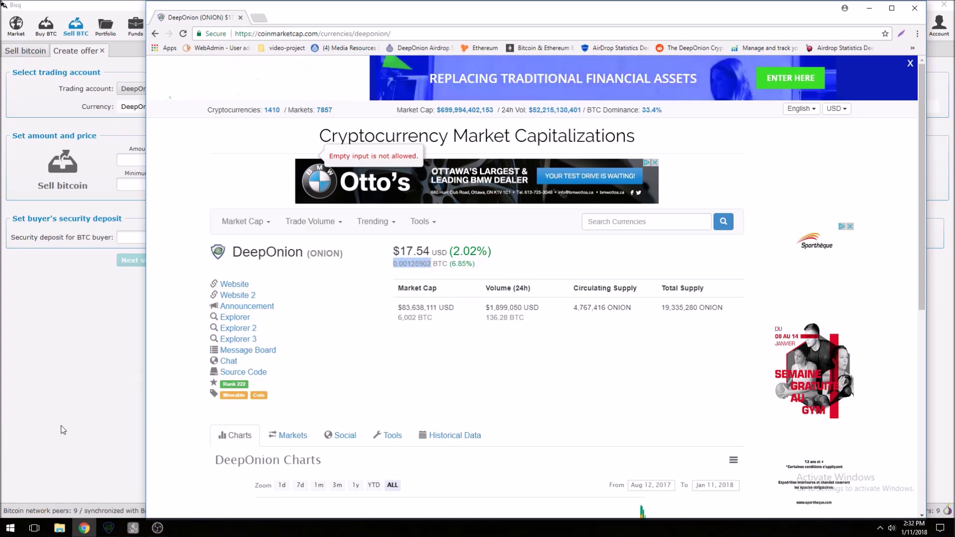
Return to Bisq and set the offer's price for 1 ONION to the copied 0.00125902 BTC
{"action": "key", "text": "alt+Tab"}
{"action": "left_click", "coordinate": [274, 160]}
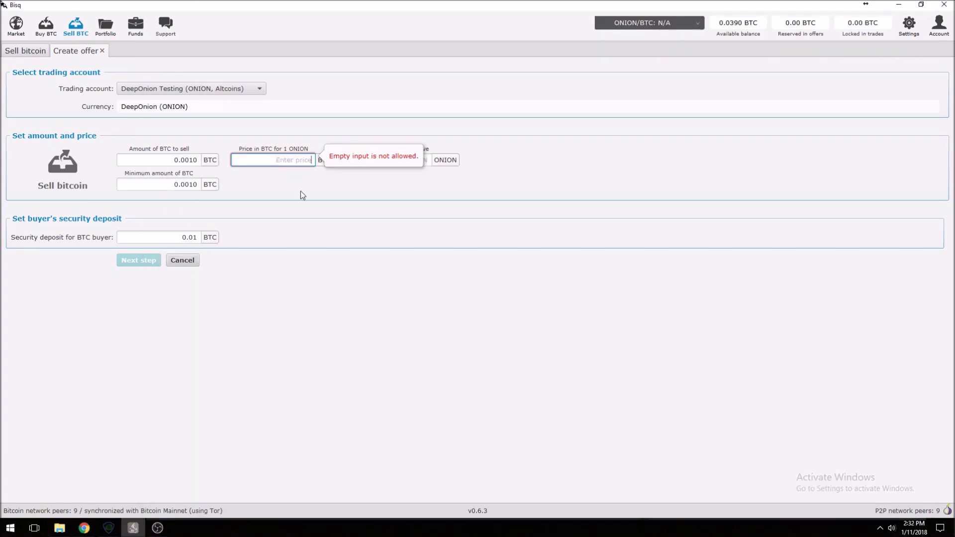
{"action": "key", "text": "ctrl+v"}
{"action": "left_click", "coordinate": [586, 188]}
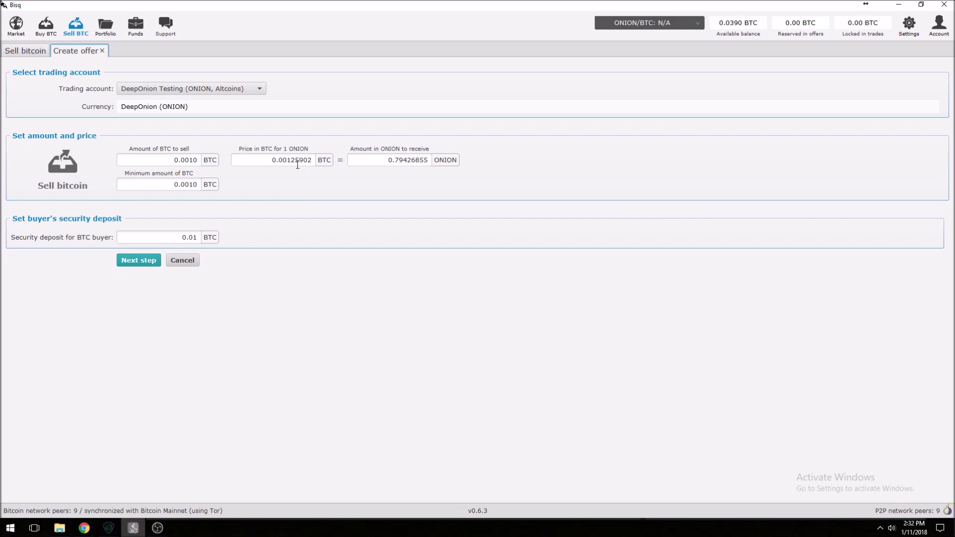
{"action": "left_click_drag", "start_coordinate": [259, 162], "coordinate": [308, 164]}
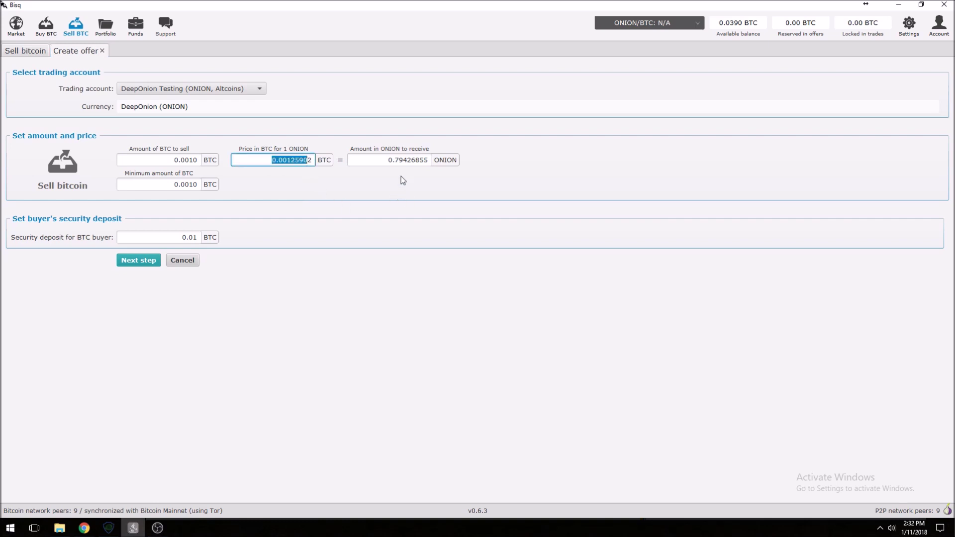
{"action": "left_click", "coordinate": [384, 160]}
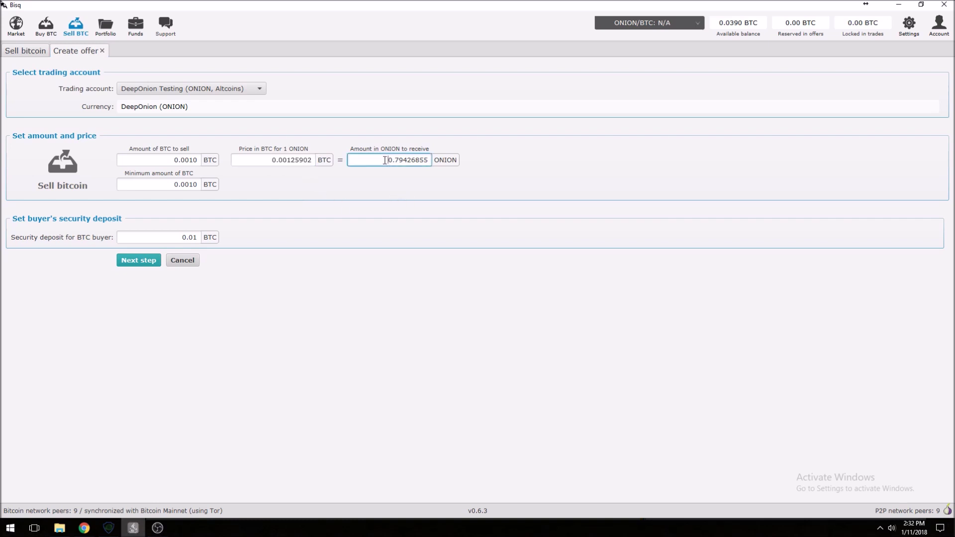
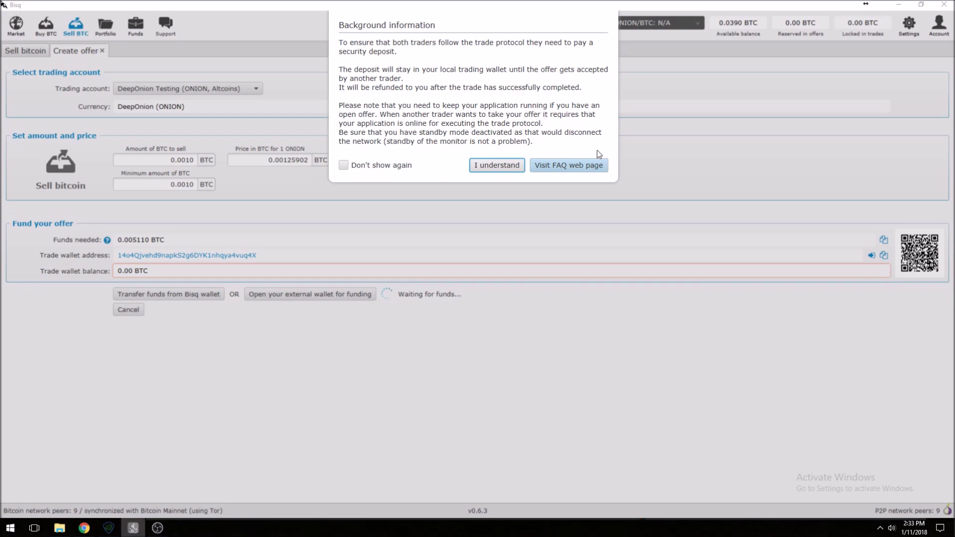
Acknowledge the security deposit and funding notices, and fund the offer from the Bisq wallet
{"action": "left_click", "coordinate": [509, 168]}
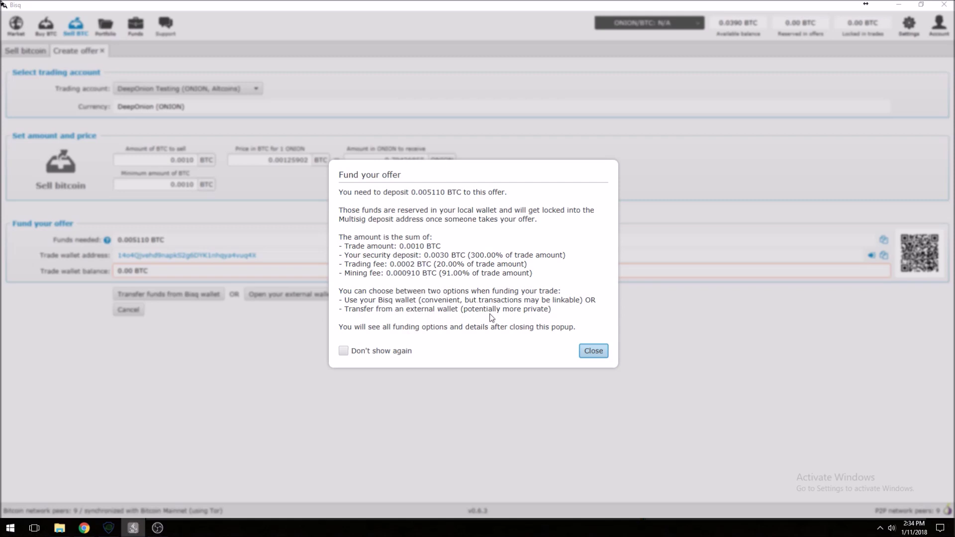
{"action": "left_click", "coordinate": [594, 351]}
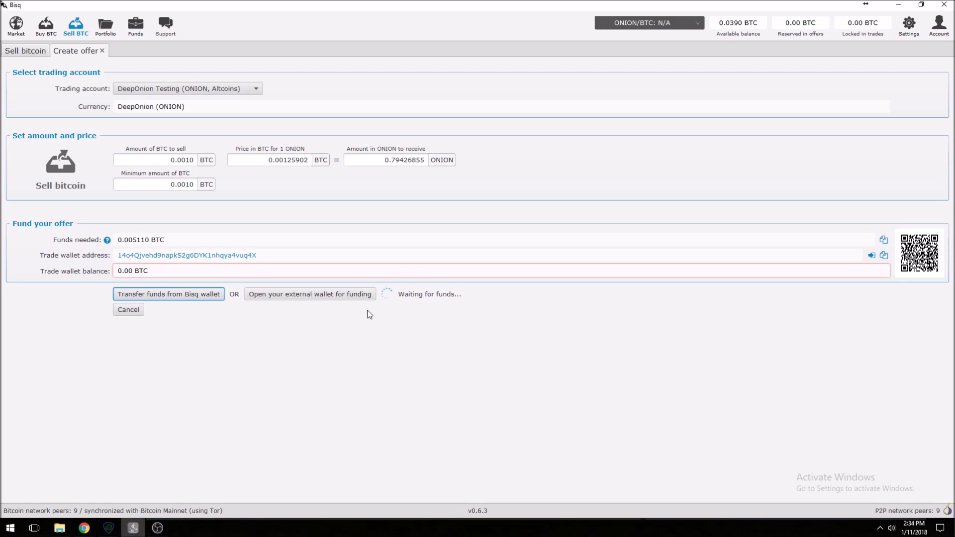
{"action": "left_click", "coordinate": [188, 297]}
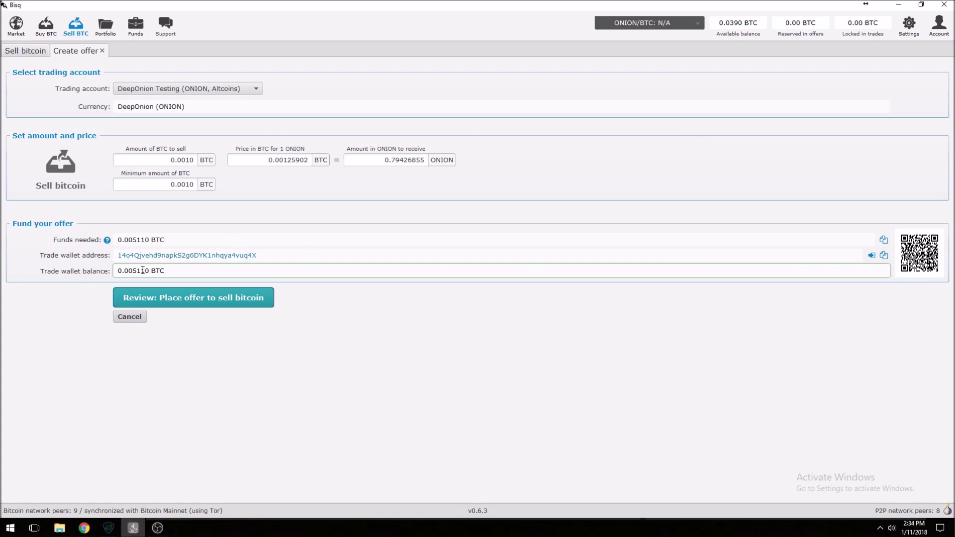
Review and publish the offer to sell bitcoin, and show it among the open offers in the portfolio
{"action": "left_click", "coordinate": [207, 297]}
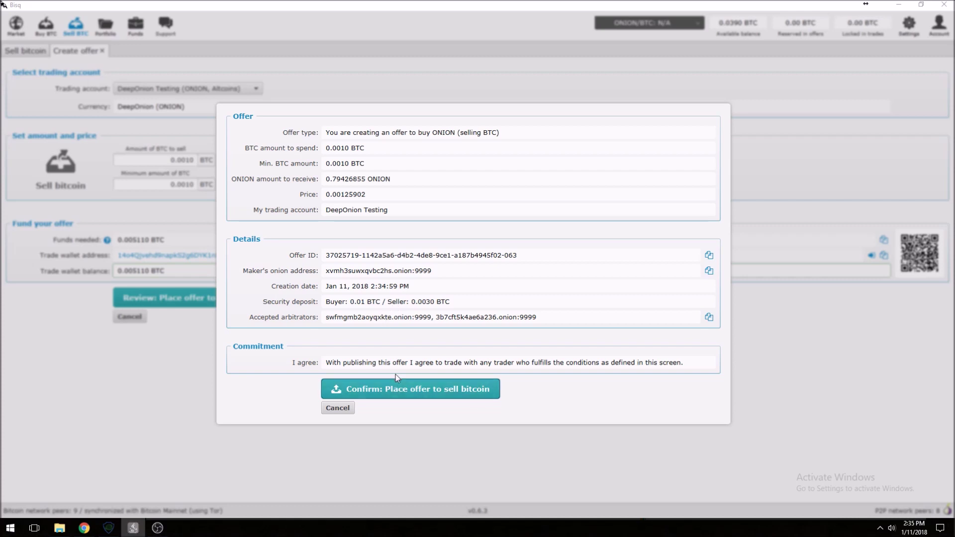
{"action": "left_click", "coordinate": [442, 389]}
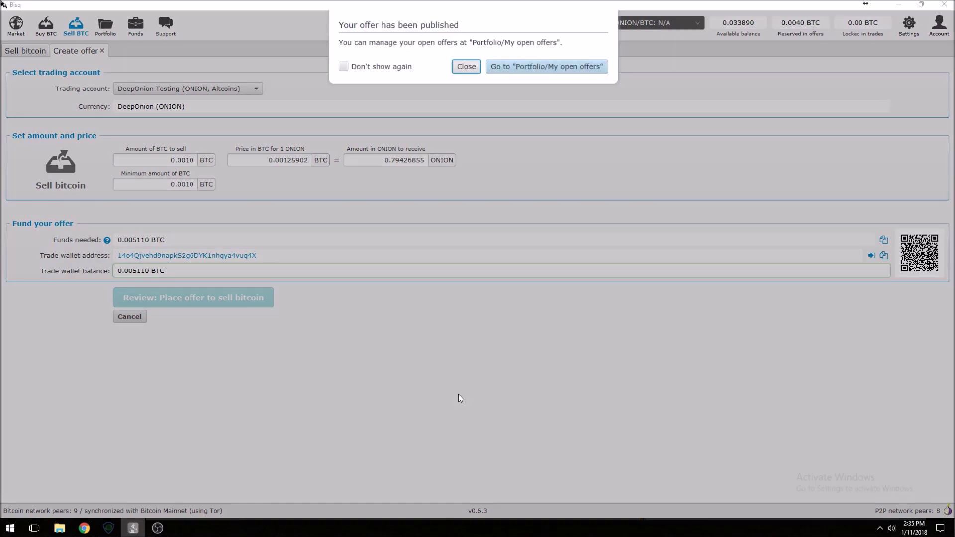
{"action": "left_click", "coordinate": [539, 69]}
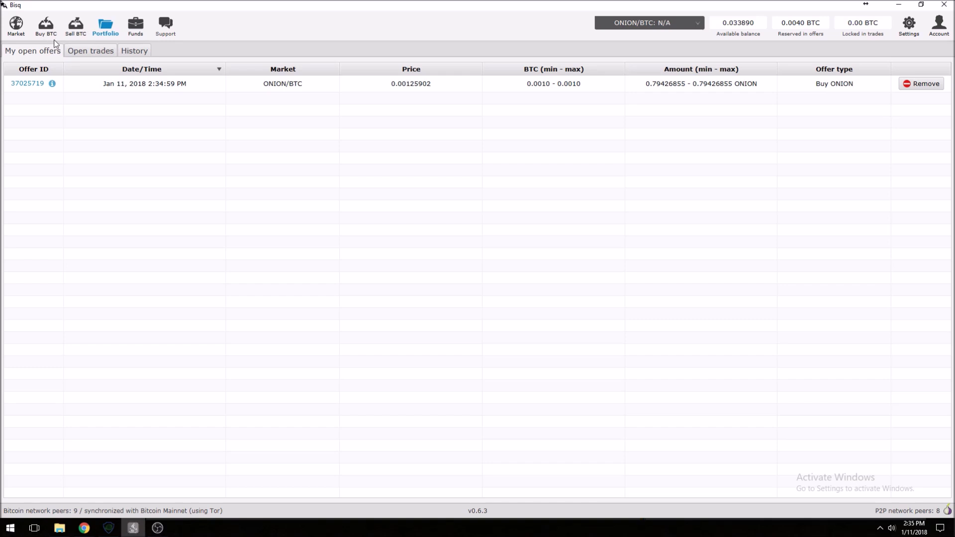
Check the sell BTC, market and buy BTC offer lists for the published ONION offer
{"action": "left_click", "coordinate": [75, 26]}
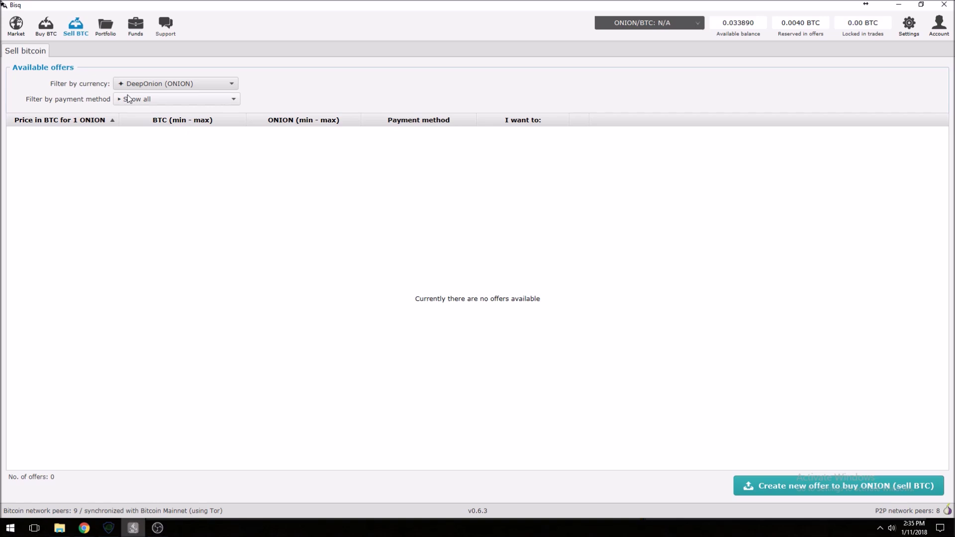
{"action": "left_click", "coordinate": [48, 28]}
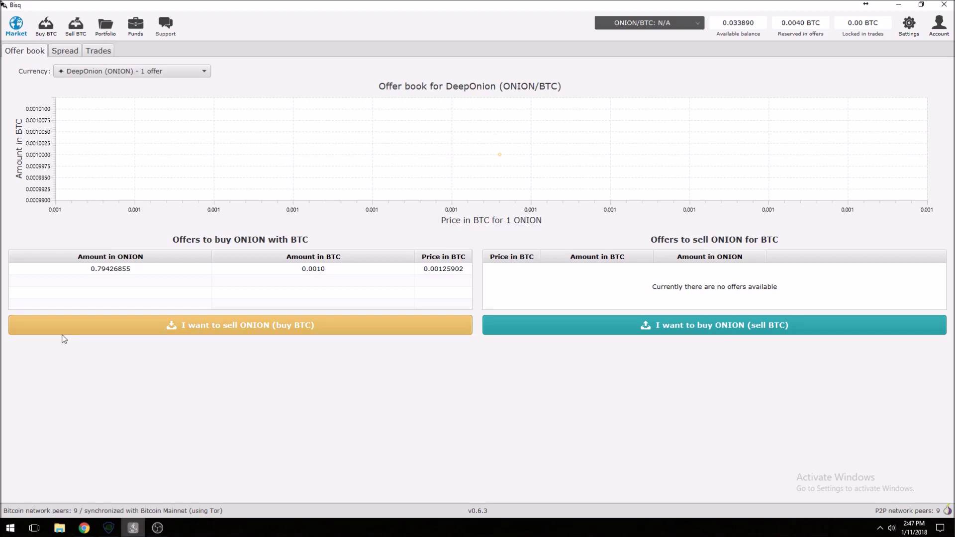
{"action": "left_click", "coordinate": [226, 331]}
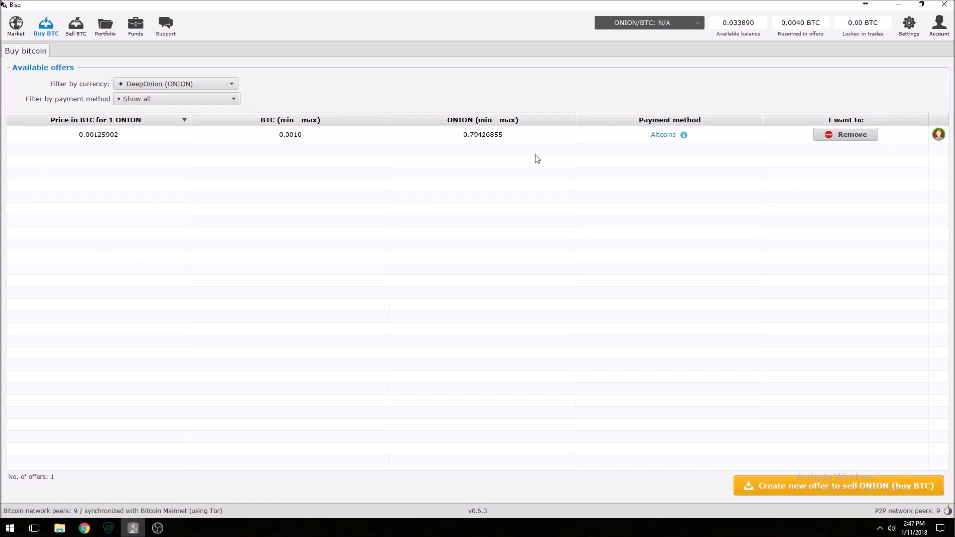
Start a new offer to sell ONION for 0.001 BTC at a price of 0.00125902 BTC per ONION
{"action": "left_click", "coordinate": [784, 488]}
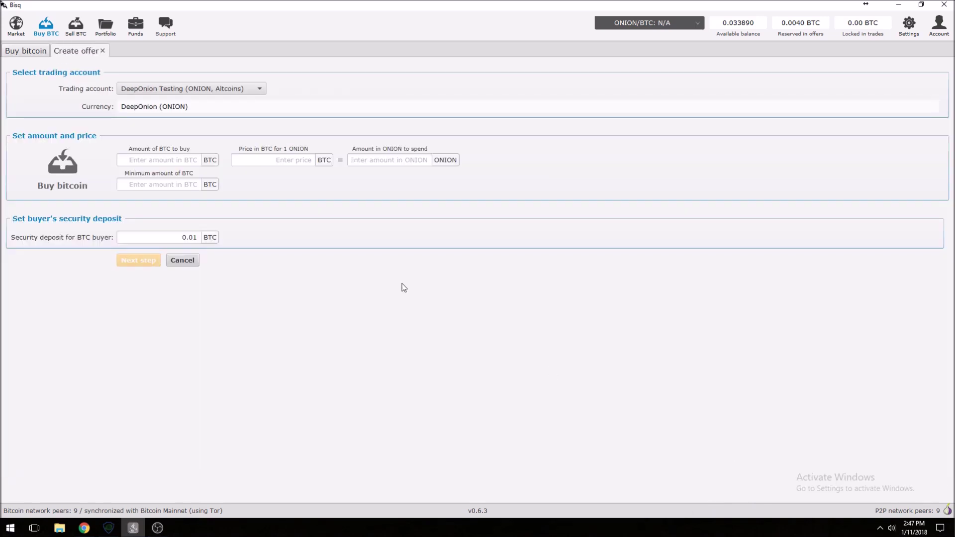
{"action": "left_click", "coordinate": [167, 161]}
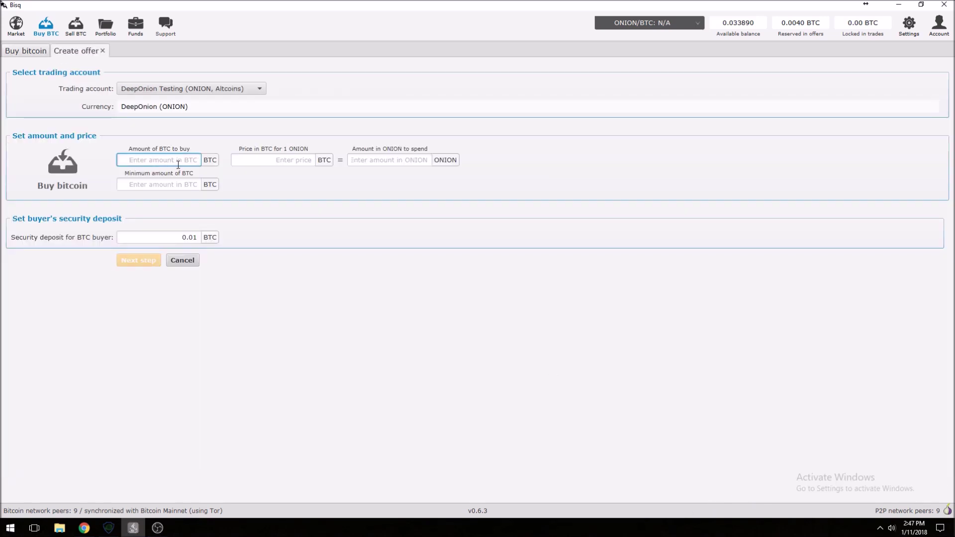
{"action": "type", "text": "0.001"}
{"action": "left_click", "coordinate": [289, 161]}
{"action": "type", "text": "0.00125902"}
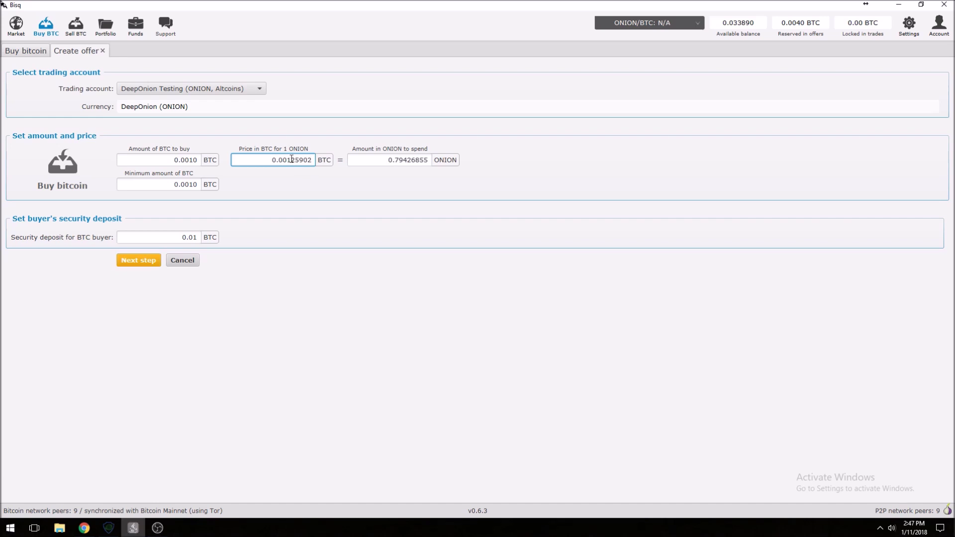
Set the sell offer's price for 1 ONION to 0.00126 BTC
{"action": "left_click_drag", "start_coordinate": [296, 161], "coordinate": [368, 162]}
{"action": "type", "text": "6"}
{"action": "left_click", "coordinate": [413, 188]}
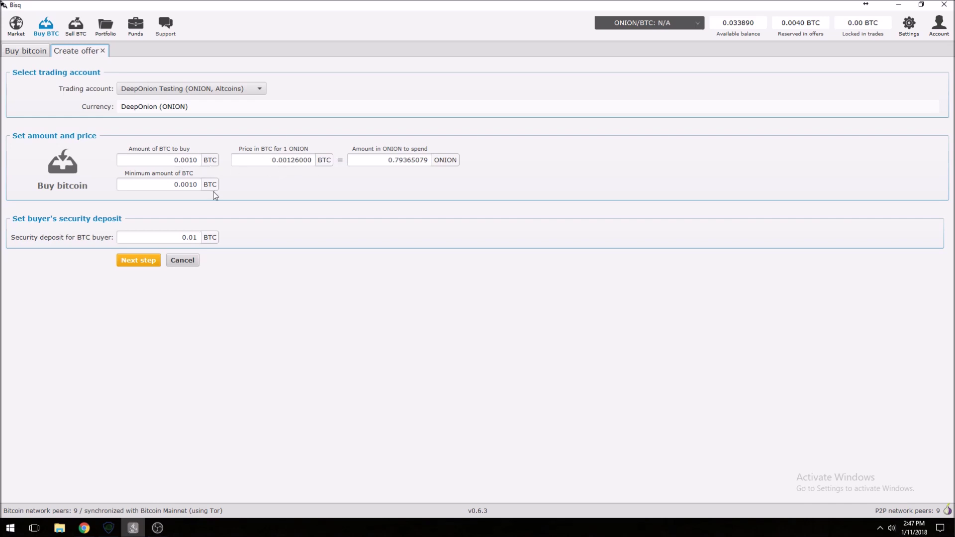
Proceed to funding the offer to buy bitcoin, acknowledge the deposit information, and fund it from the Bisq wallet
{"action": "left_click", "coordinate": [132, 265]}
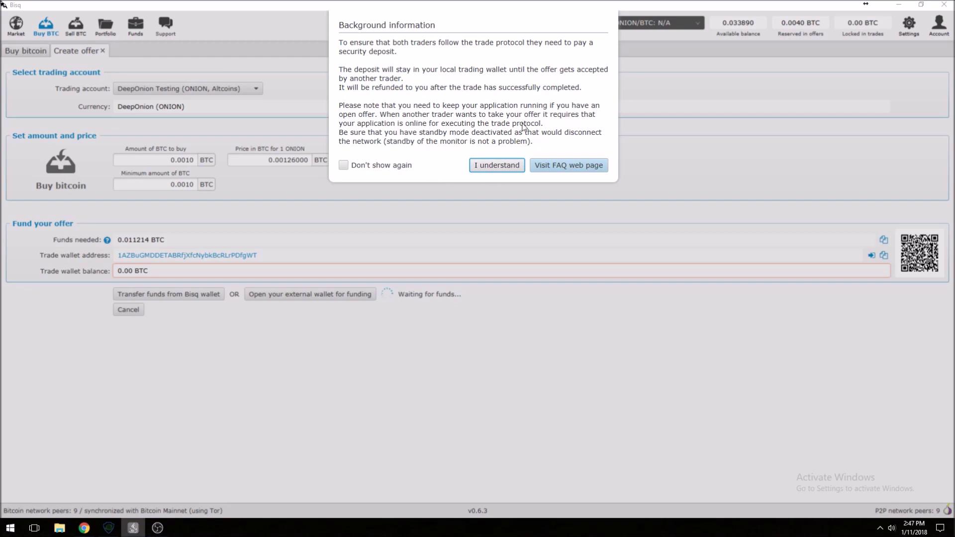
{"action": "left_click", "coordinate": [503, 169]}
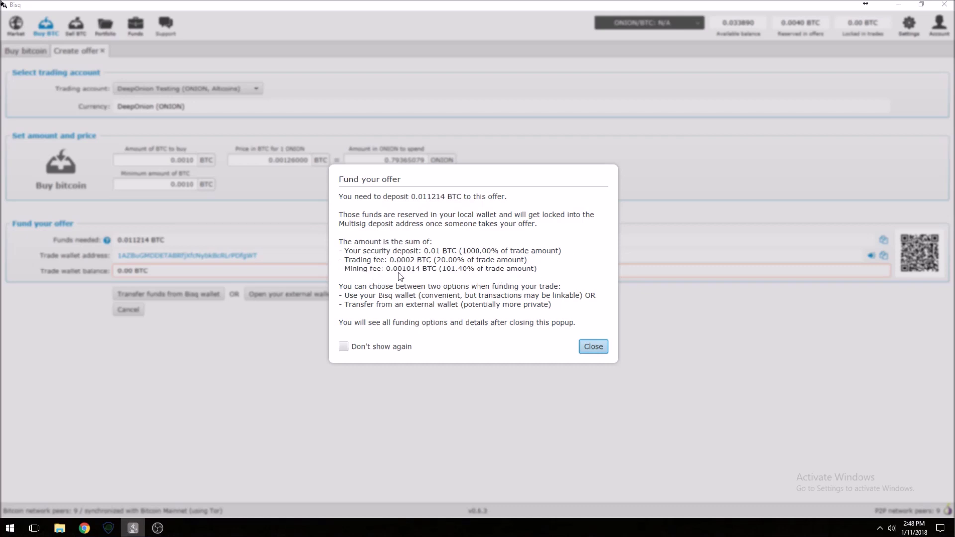
{"action": "left_click", "coordinate": [600, 346]}
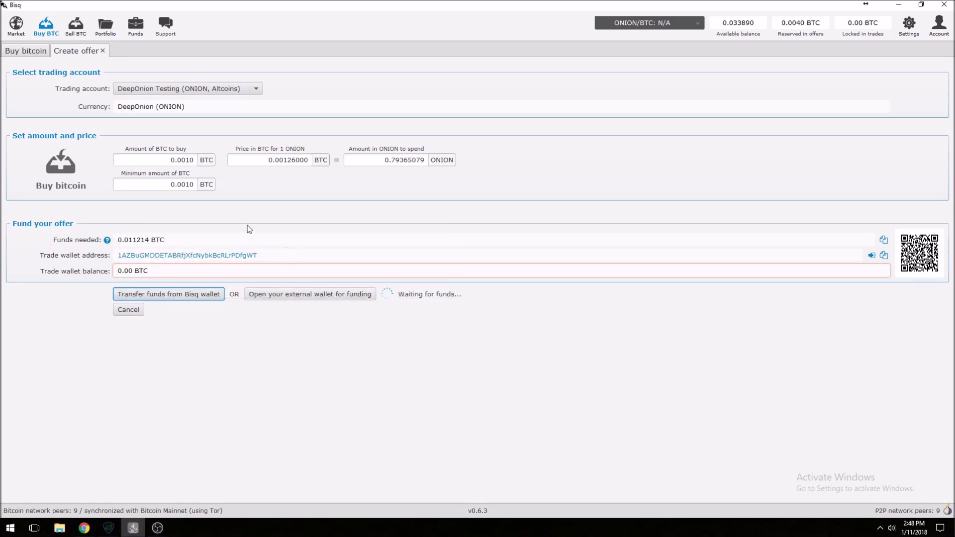
{"action": "left_click", "coordinate": [191, 296]}
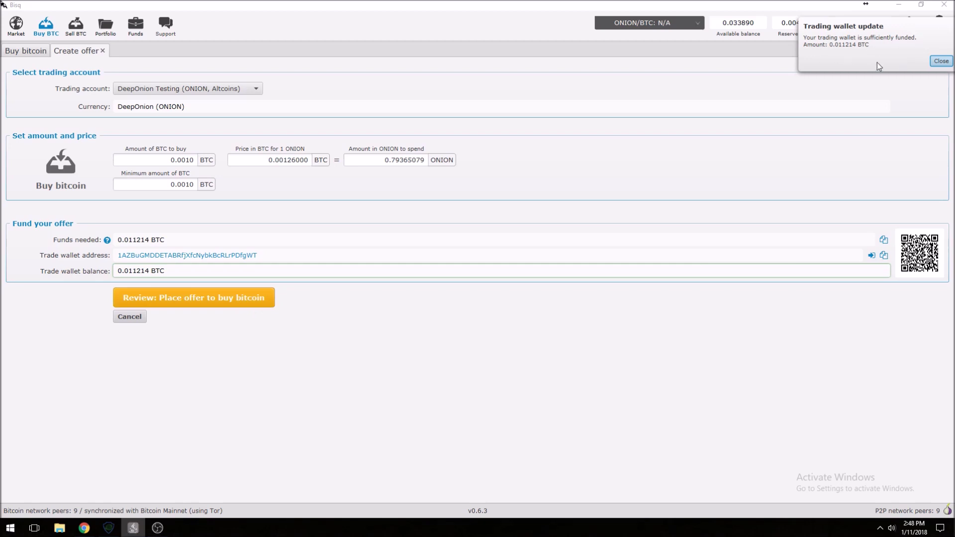
{"action": "left_click", "coordinate": [941, 61]}
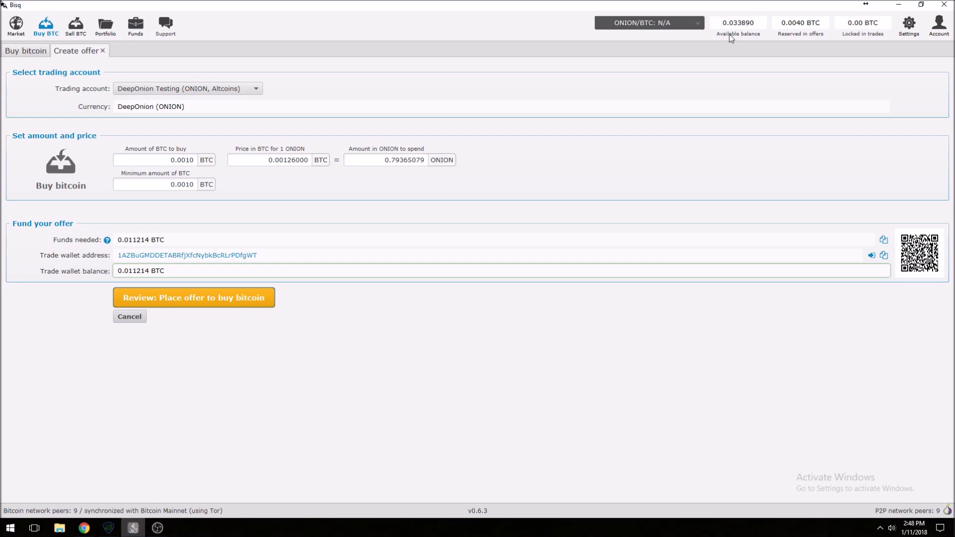
Review and publish the offer to buy bitcoin with ONION, and show it among the open offers in the portfolio
{"action": "left_click", "coordinate": [186, 297]}
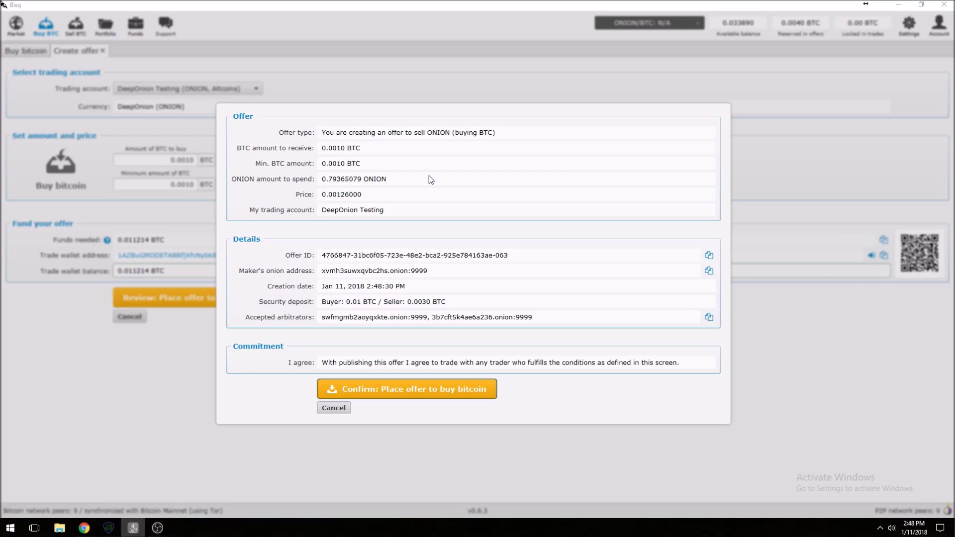
{"action": "left_click", "coordinate": [439, 397]}
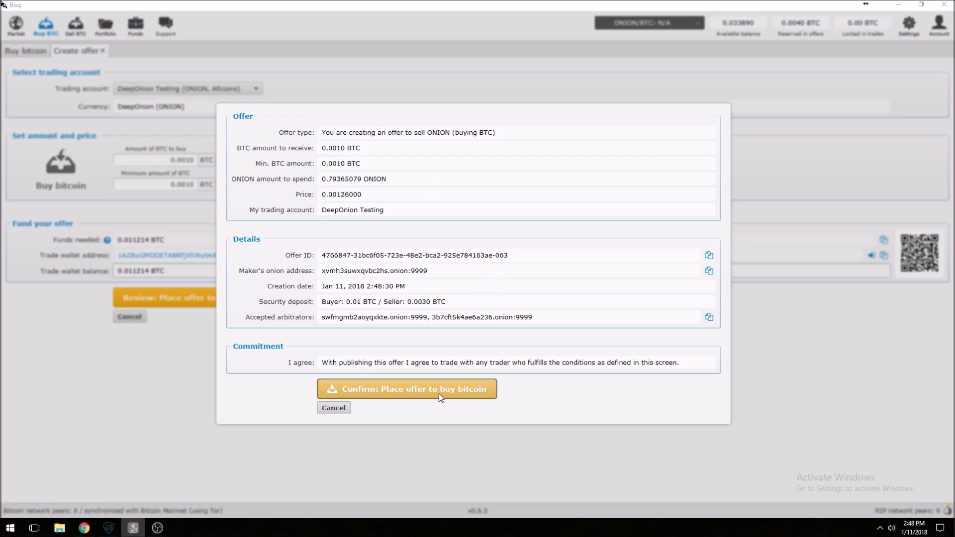
{"action": "left_click", "coordinate": [440, 392]}
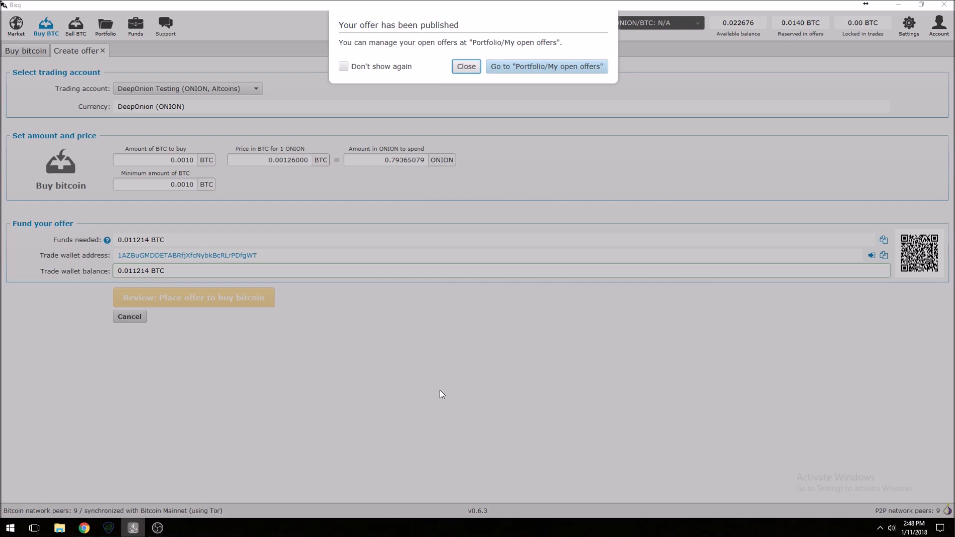
{"action": "left_click", "coordinate": [527, 68]}
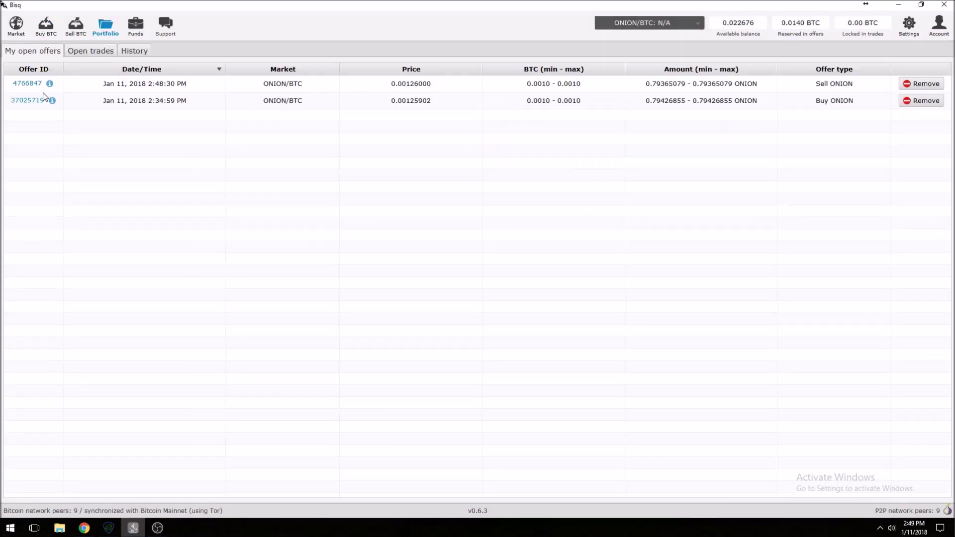